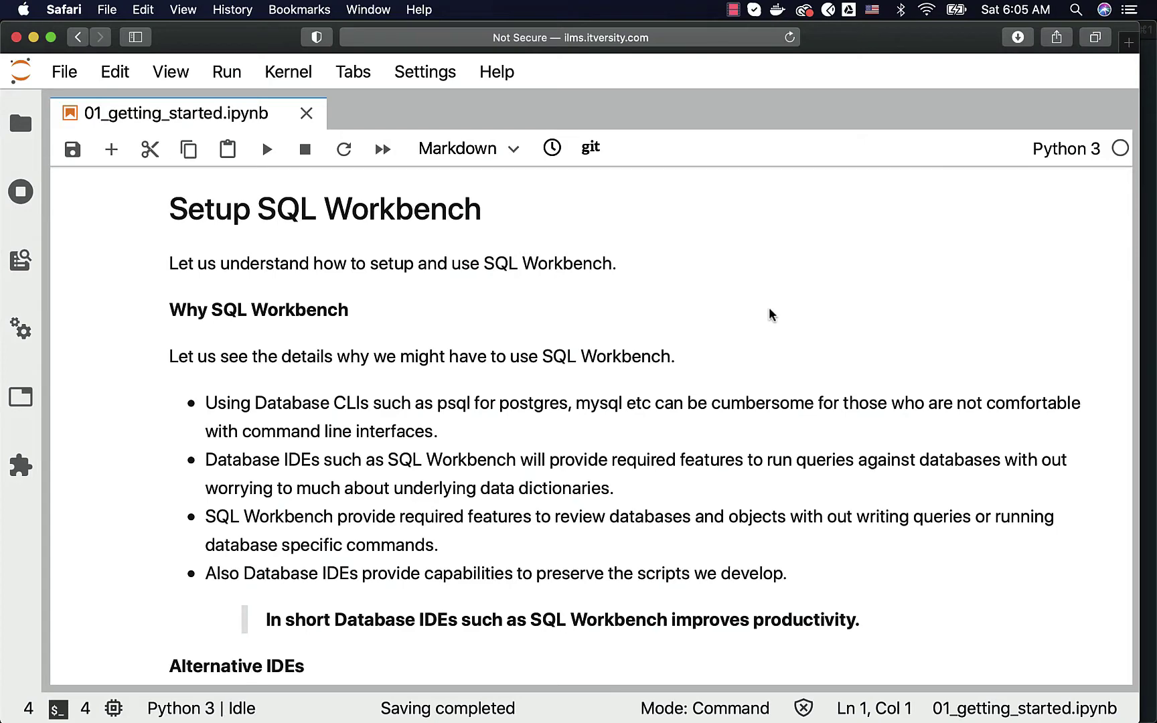
Step: Read the notebook's notes on why to use SQL Workbench, alternative IDEs, and its installation instructions
{"action": "scroll", "coordinate": [772, 315], "scroll_direction": "down", "scroll_amount": 4}
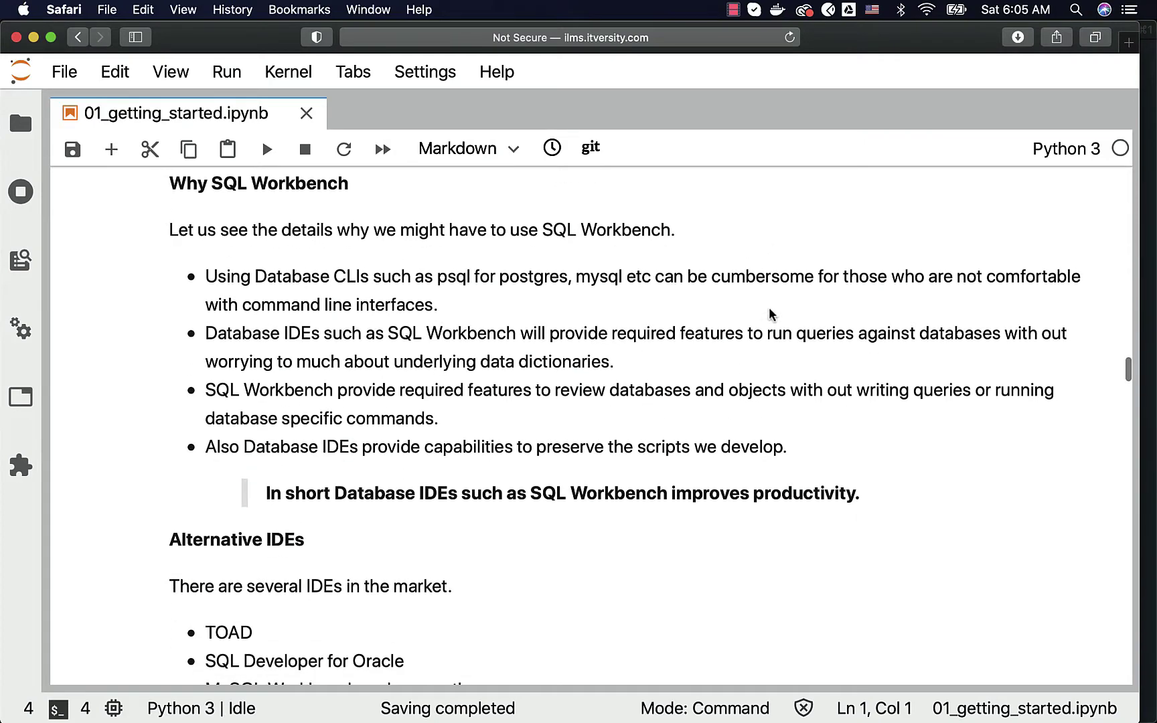
{"action": "scroll", "coordinate": [772, 315], "scroll_direction": "down", "scroll_amount": 5}
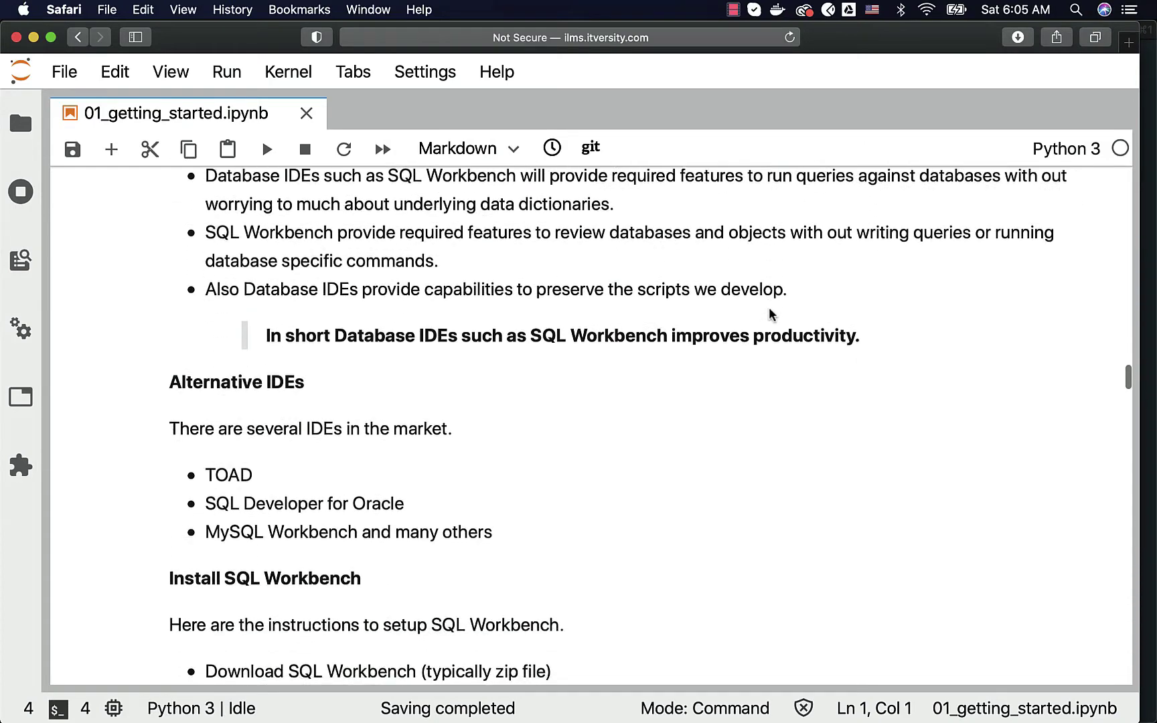
{"action": "scroll", "coordinate": [772, 314], "scroll_direction": "down", "scroll_amount": 1}
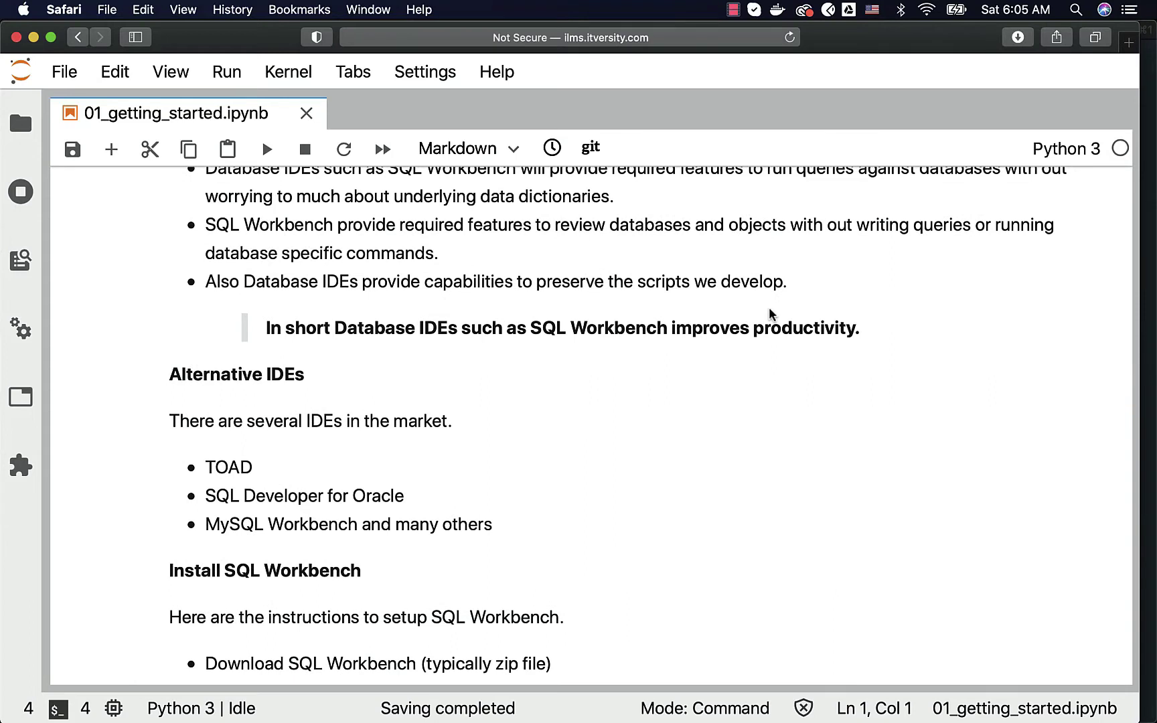
{"action": "scroll", "coordinate": [769, 313], "scroll_direction": "down", "scroll_amount": 2}
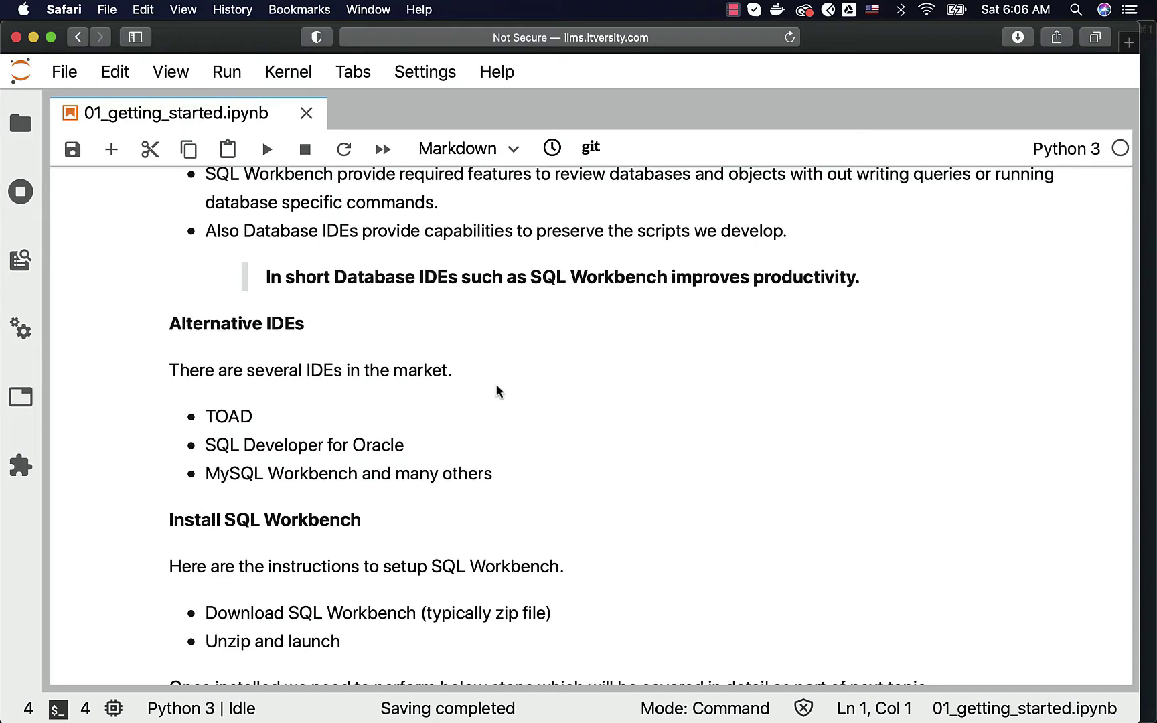
{"action": "scroll", "coordinate": [496, 391], "scroll_direction": "down", "scroll_amount": 2}
{"action": "scroll", "coordinate": [498, 391], "scroll_direction": "down", "scroll_amount": 2}
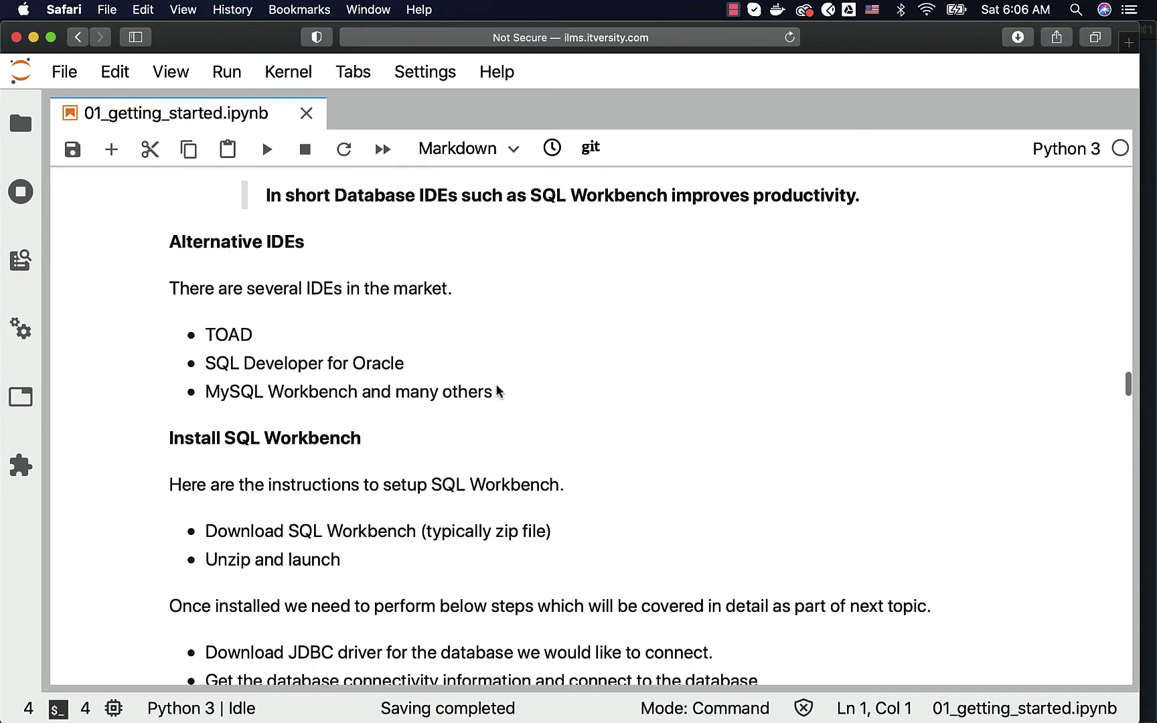
{"action": "left_click", "coordinate": [339, 547]}
{"action": "left_click_drag", "start_coordinate": [338, 547], "coordinate": [206, 513]}
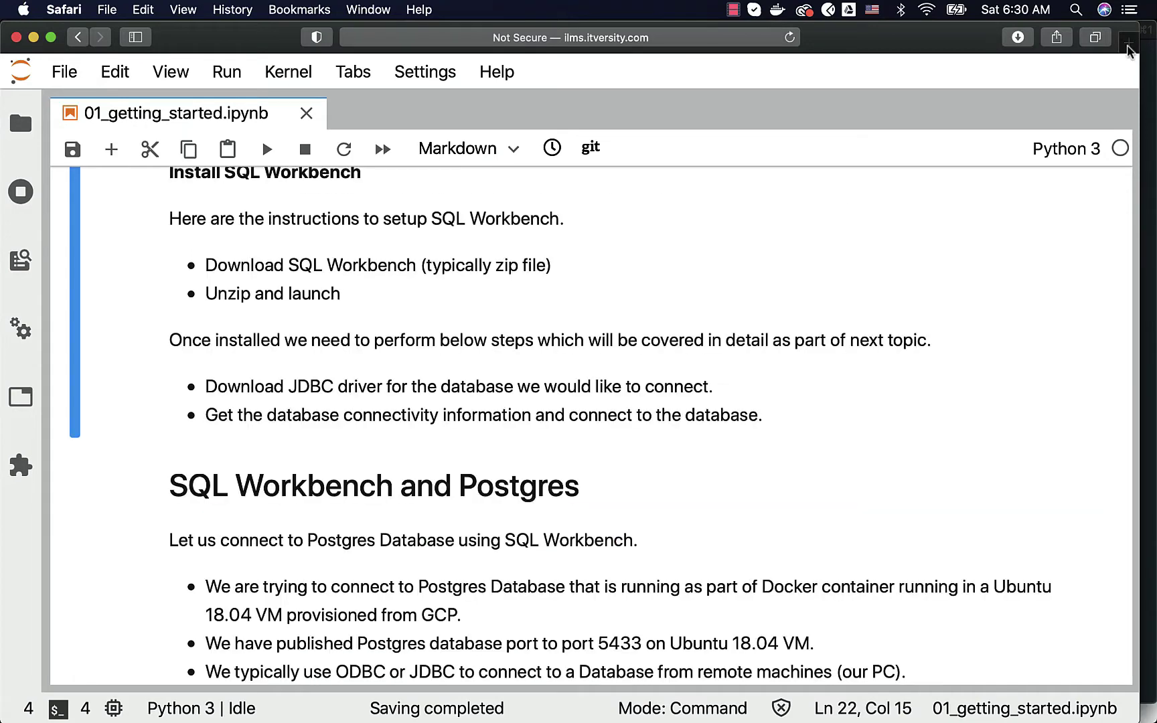
Step: Search the web for "sql workbench" in a new browser tab and open the SQL Workbench/J home page
{"action": "key", "text": "super+t"}
{"action": "type", "text": "s"}
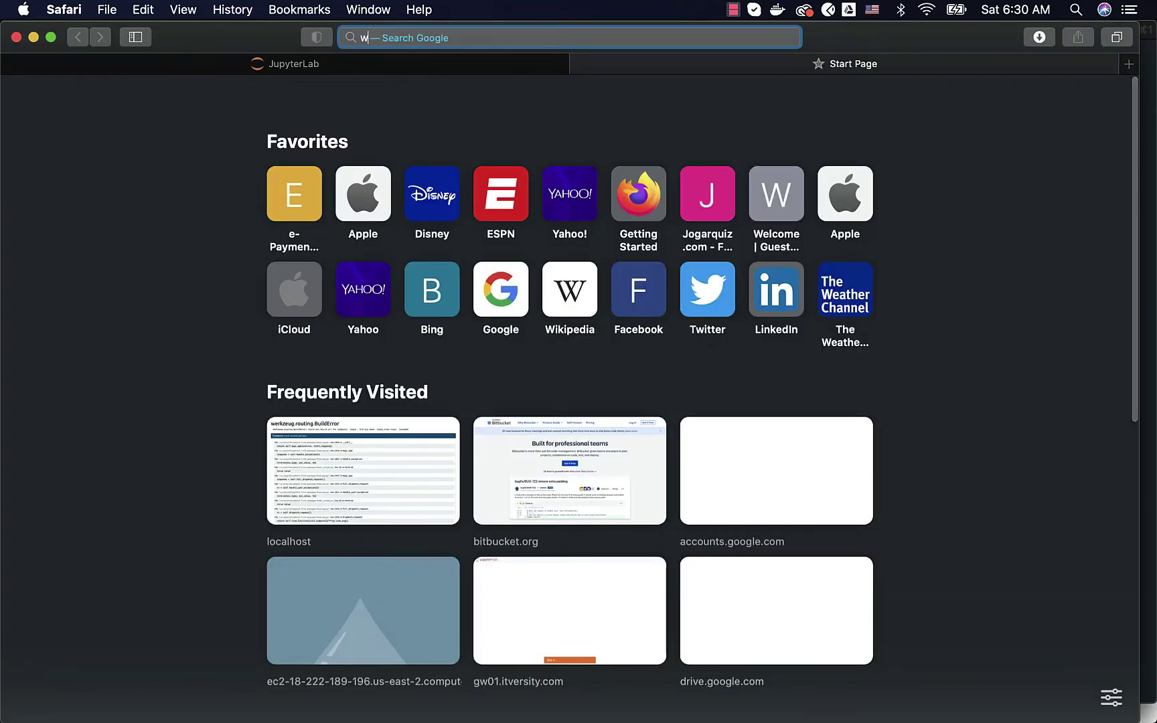
{"action": "type", "text": "ql workbench"}
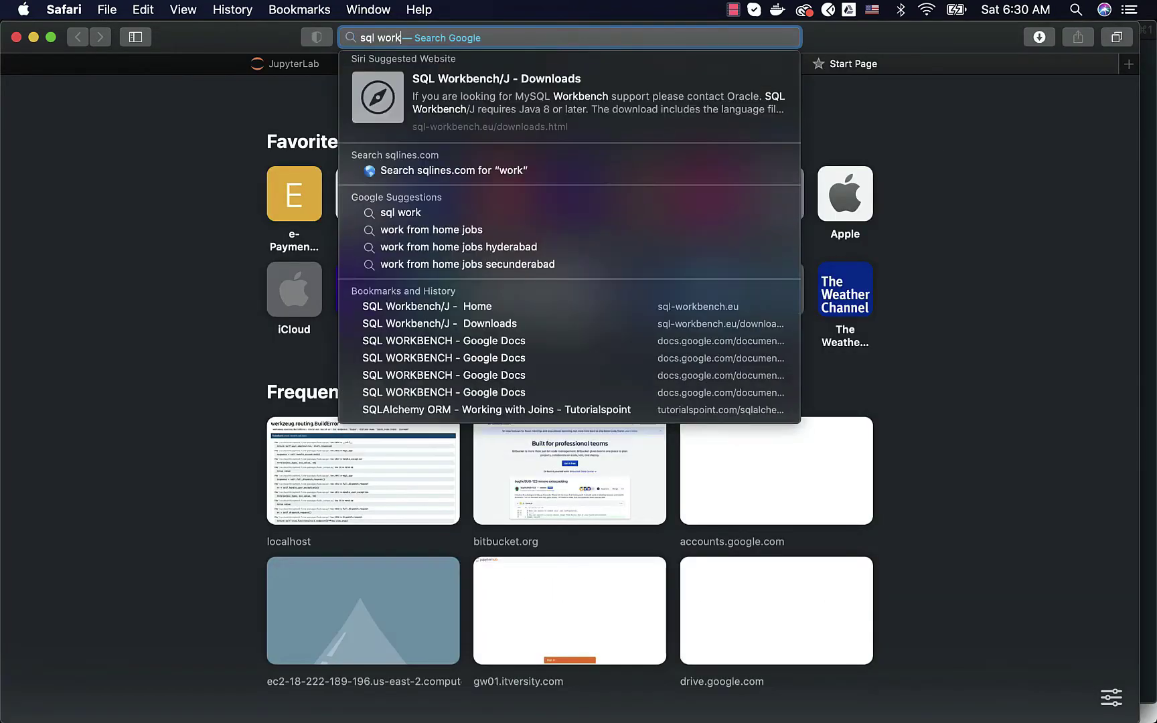
{"action": "key", "text": "Return"}
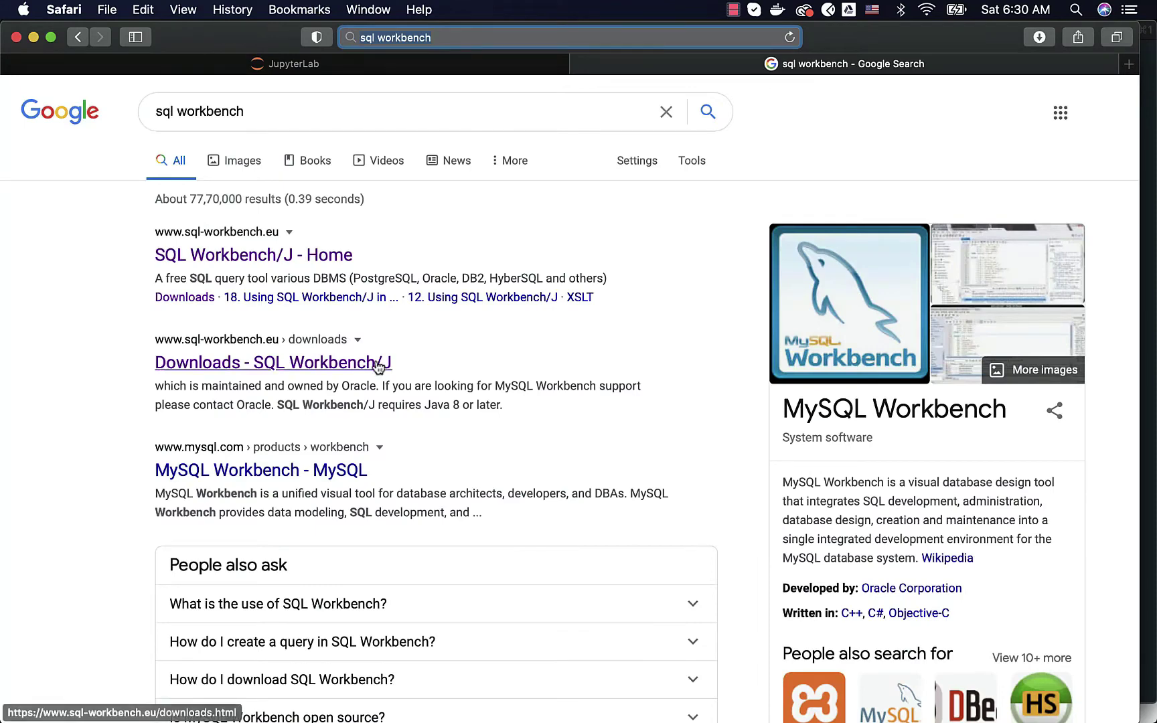
{"action": "left_click", "coordinate": [306, 257]}
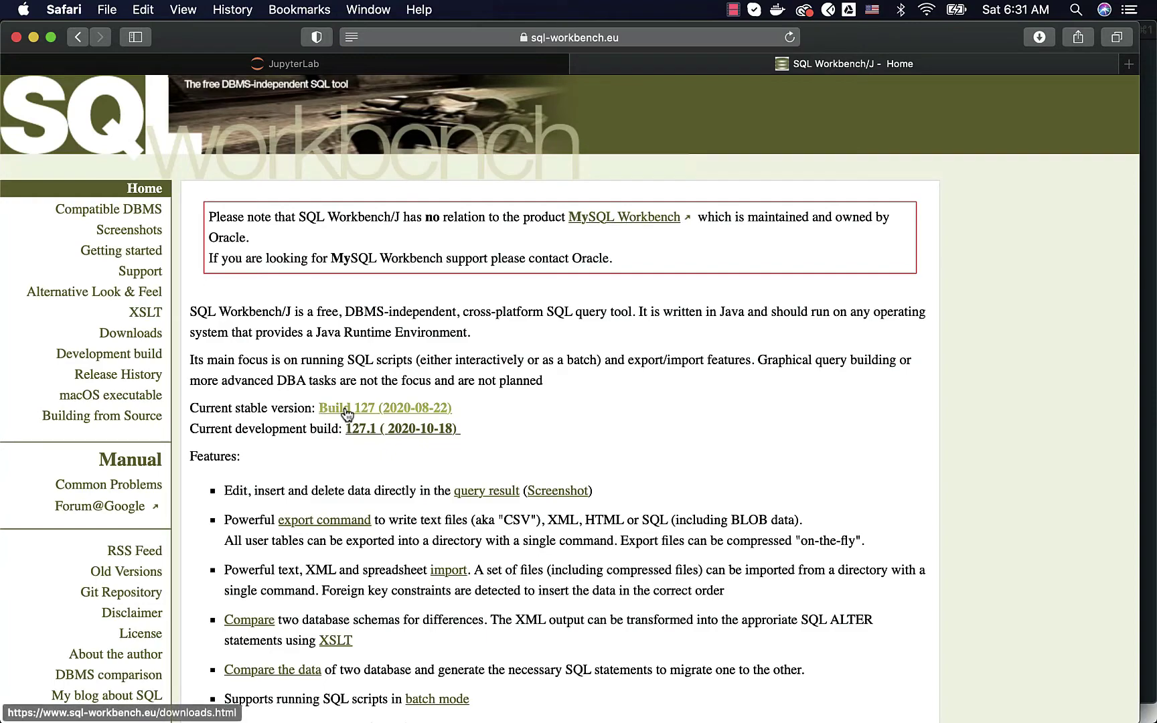
Step: Download the stable Build 127 generic package for all systems including all optional libraries
{"action": "left_click", "coordinate": [347, 414]}
{"action": "scroll", "coordinate": [428, 405], "scroll_direction": "down", "scroll_amount": 5}
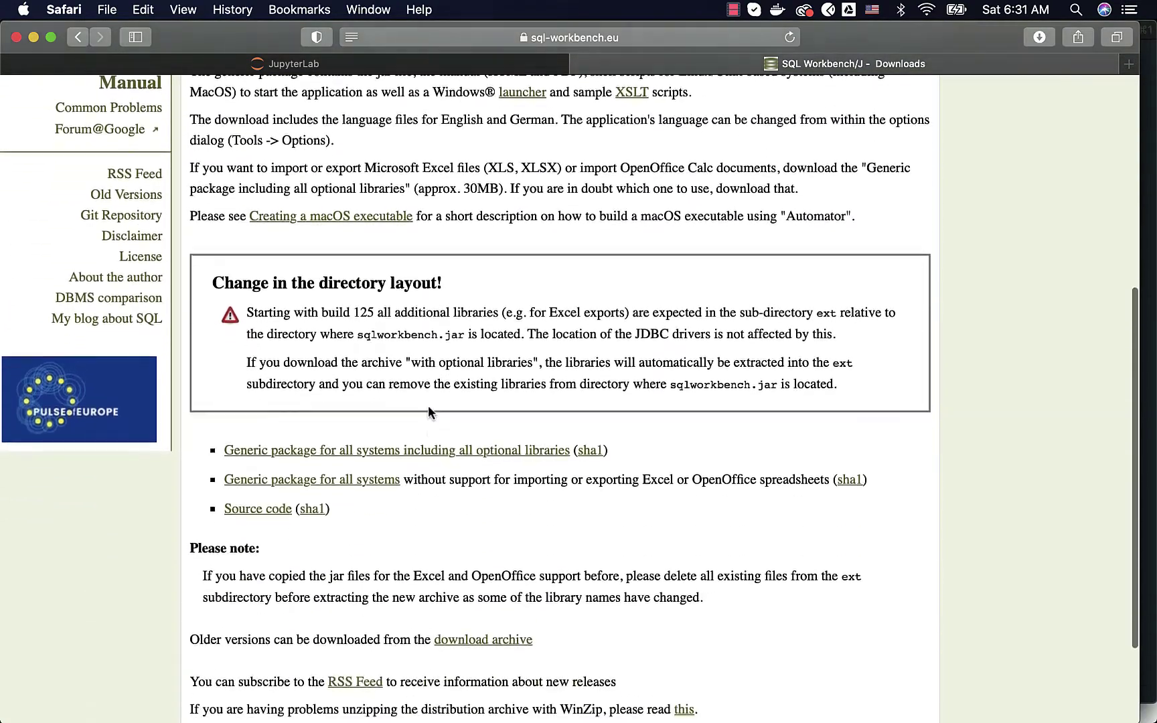
{"action": "scroll", "coordinate": [428, 406], "scroll_direction": "down", "scroll_amount": 2}
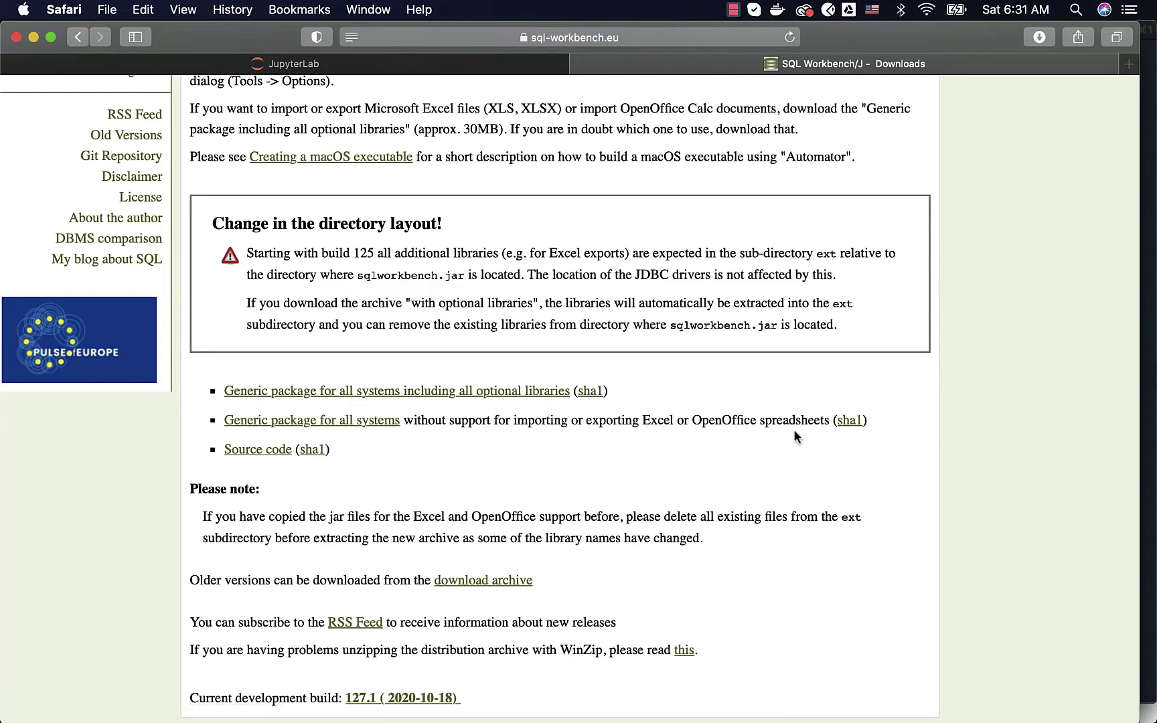
{"action": "left_click", "coordinate": [311, 392]}
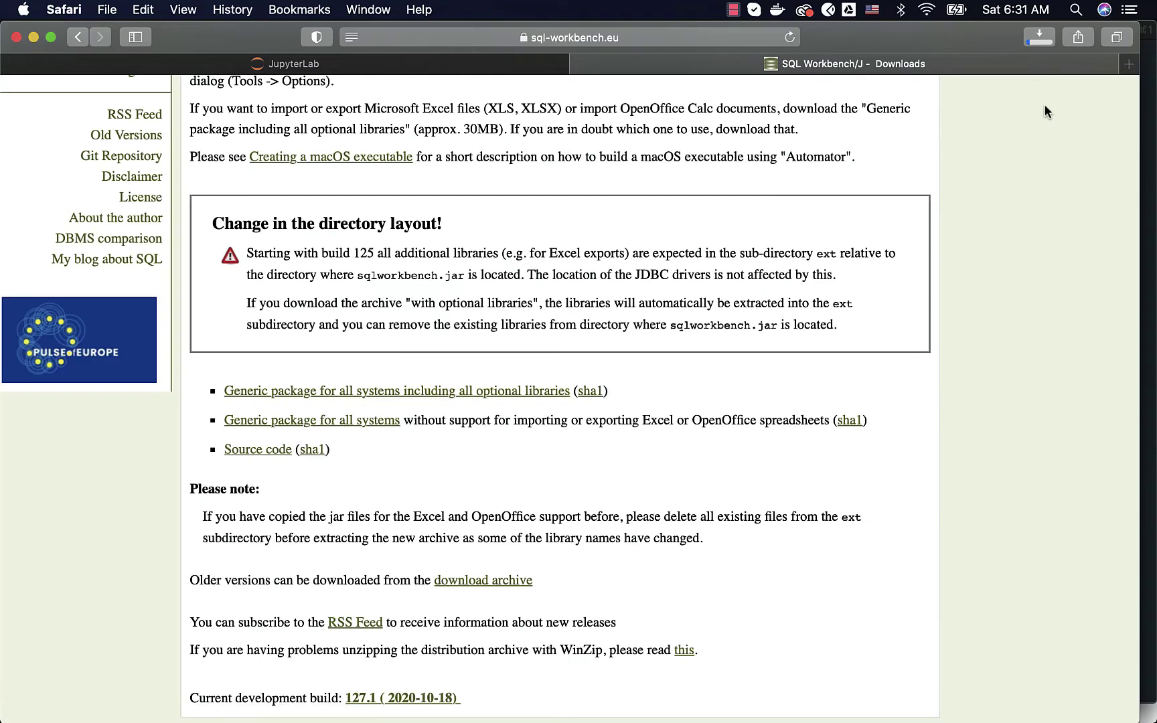
Step: Show the finished download in Finder and inspect the contents of the Workbench-Build127-with-optional-libs folder
{"action": "left_click", "coordinate": [1040, 38]}
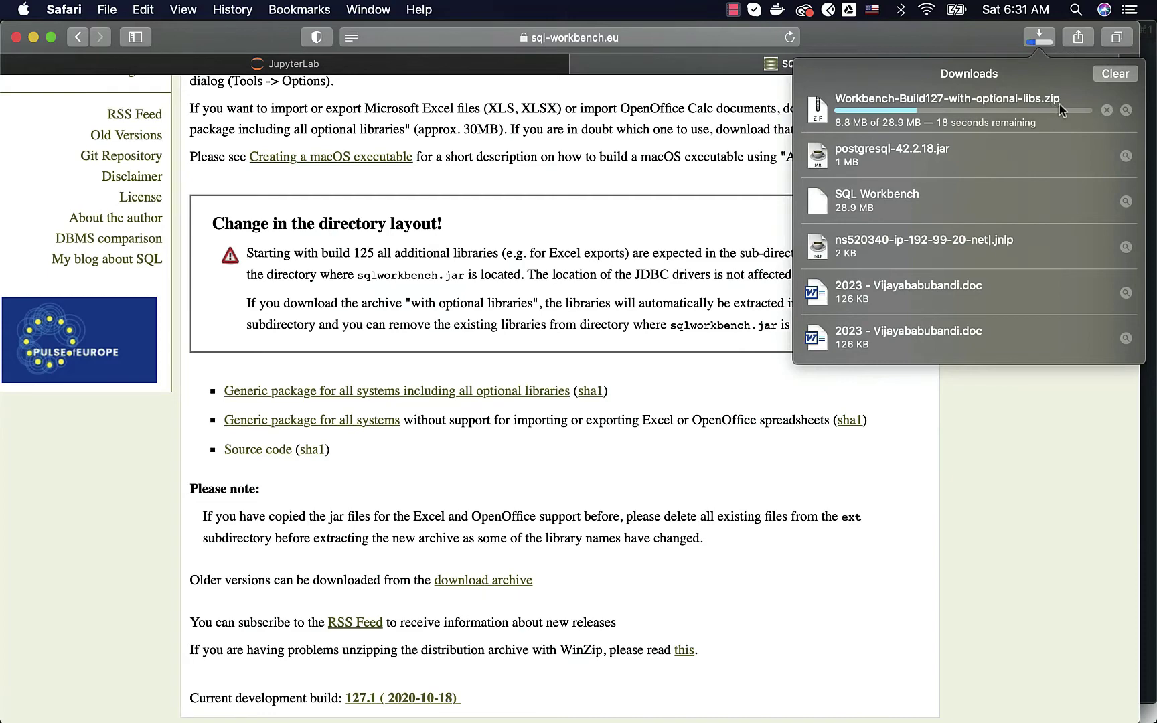
{"action": "left_click", "coordinate": [1126, 111]}
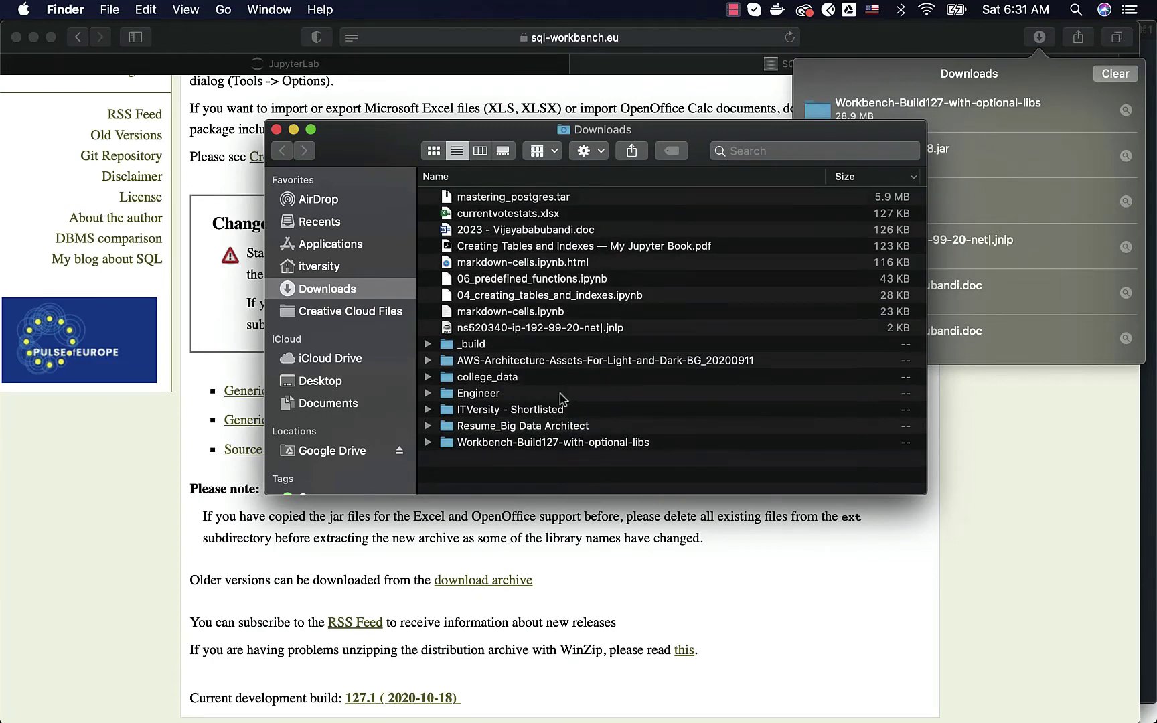
{"action": "left_click", "coordinate": [429, 443]}
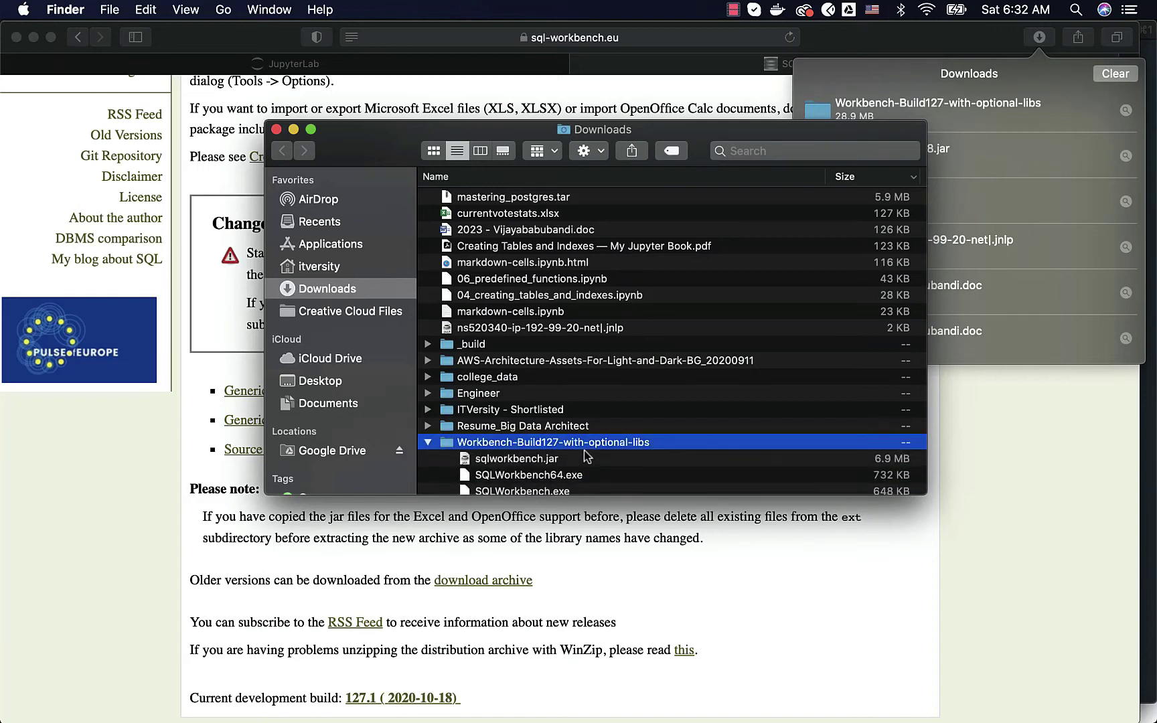
{"action": "scroll", "coordinate": [580, 458], "scroll_direction": "down", "scroll_amount": 6}
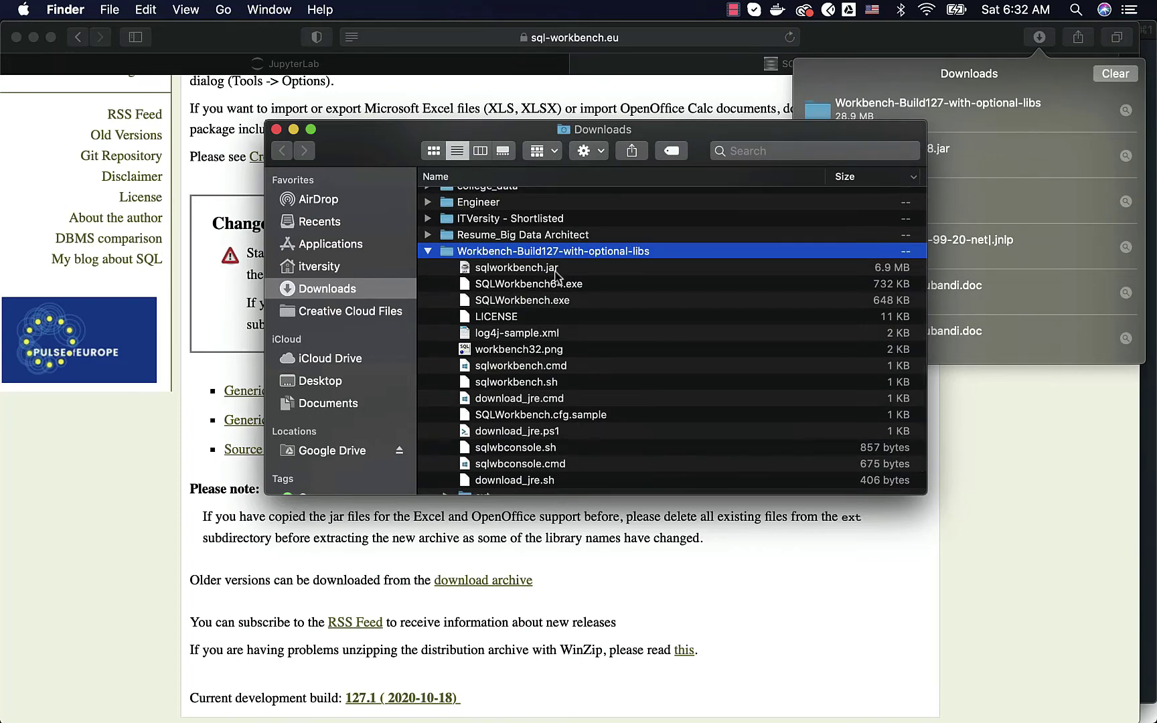
{"action": "scroll", "coordinate": [556, 275], "scroll_direction": "up", "scroll_amount": 2}
{"action": "left_click", "coordinate": [428, 302]}
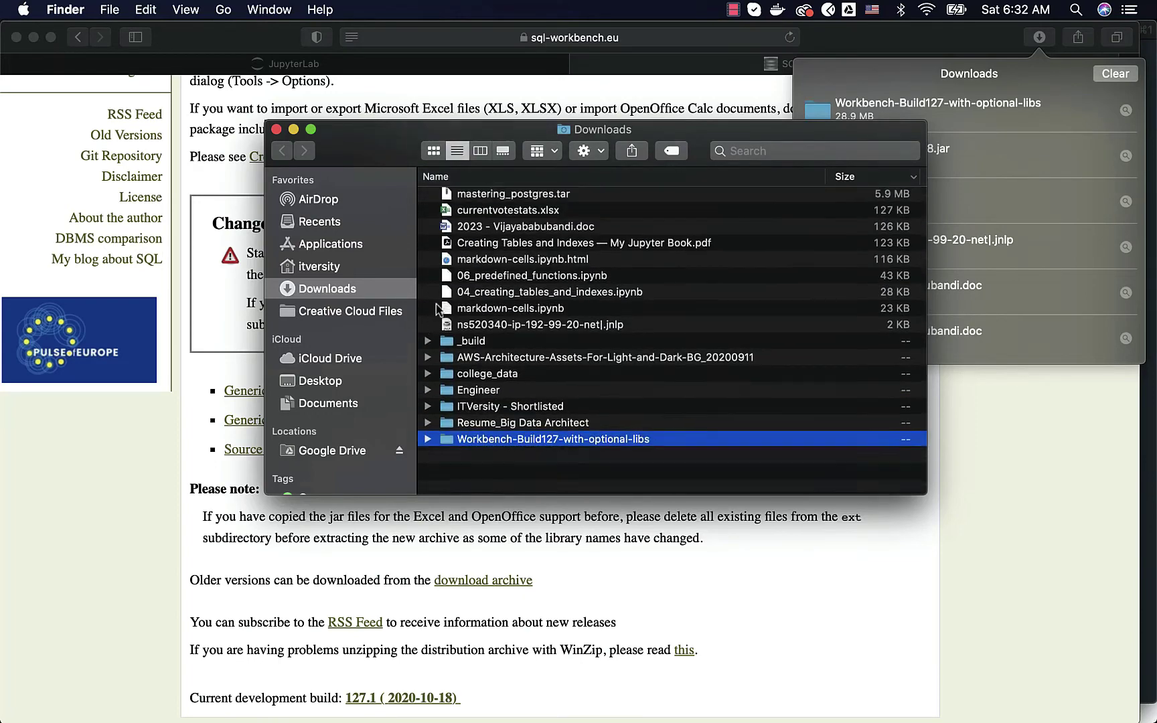
Step: Rename the Workbench-Build127-with-optional-libs folder to "SQL Workbench"
{"action": "right_click", "coordinate": [493, 448]}
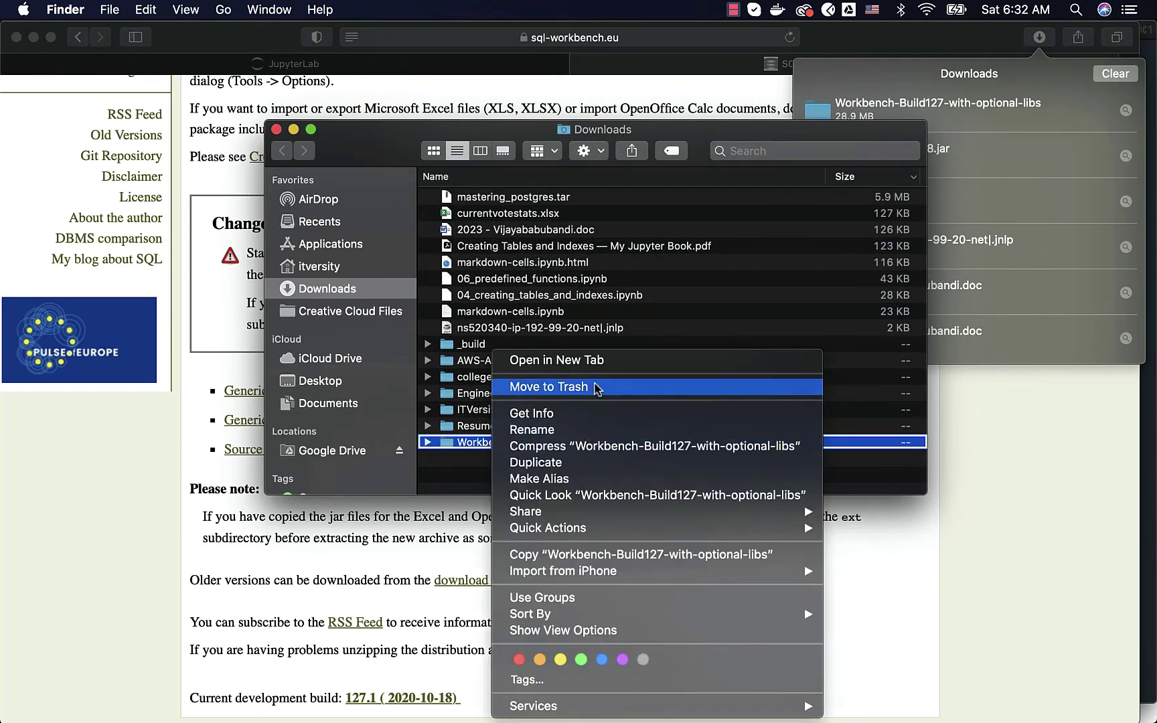
{"action": "left_click", "coordinate": [565, 436]}
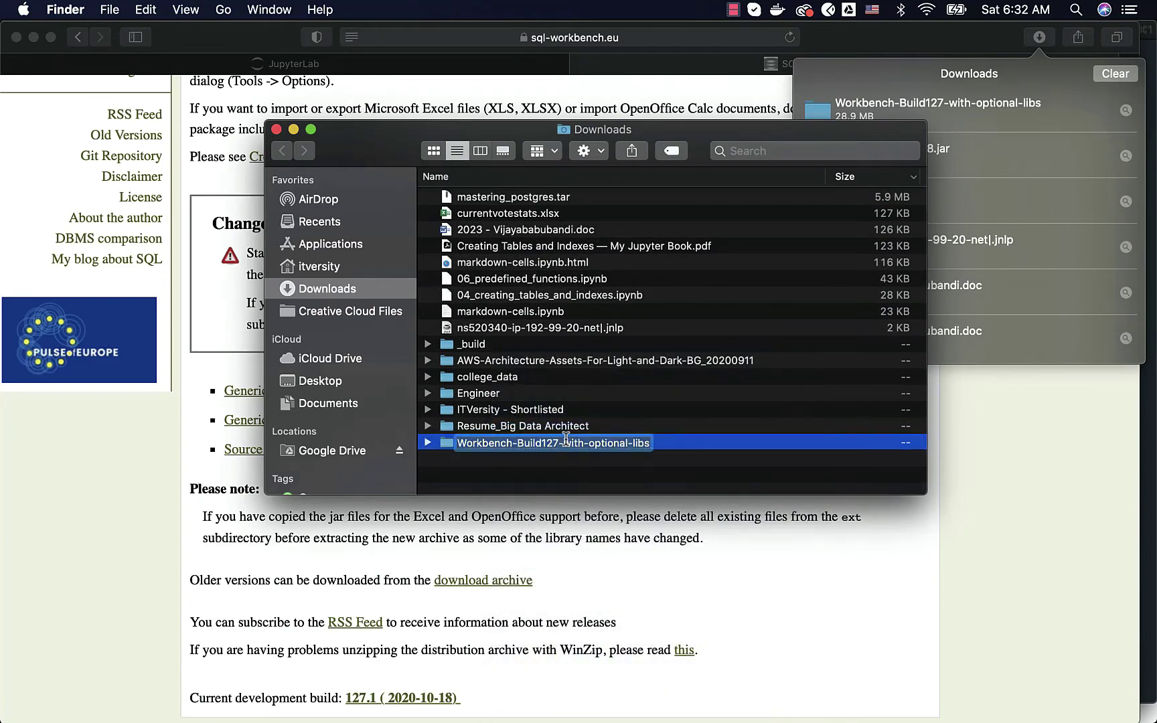
{"action": "type", "text": "SQL Workb"}
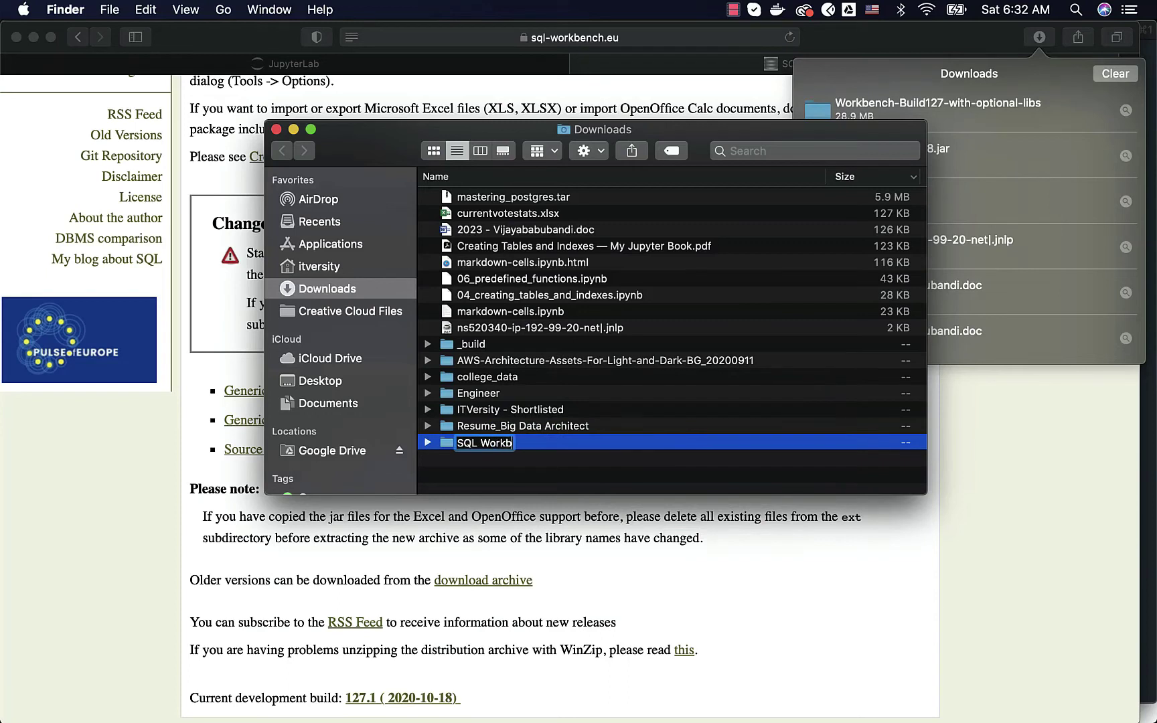
{"action": "type", "text": "ench"}
{"action": "key", "text": "Return"}
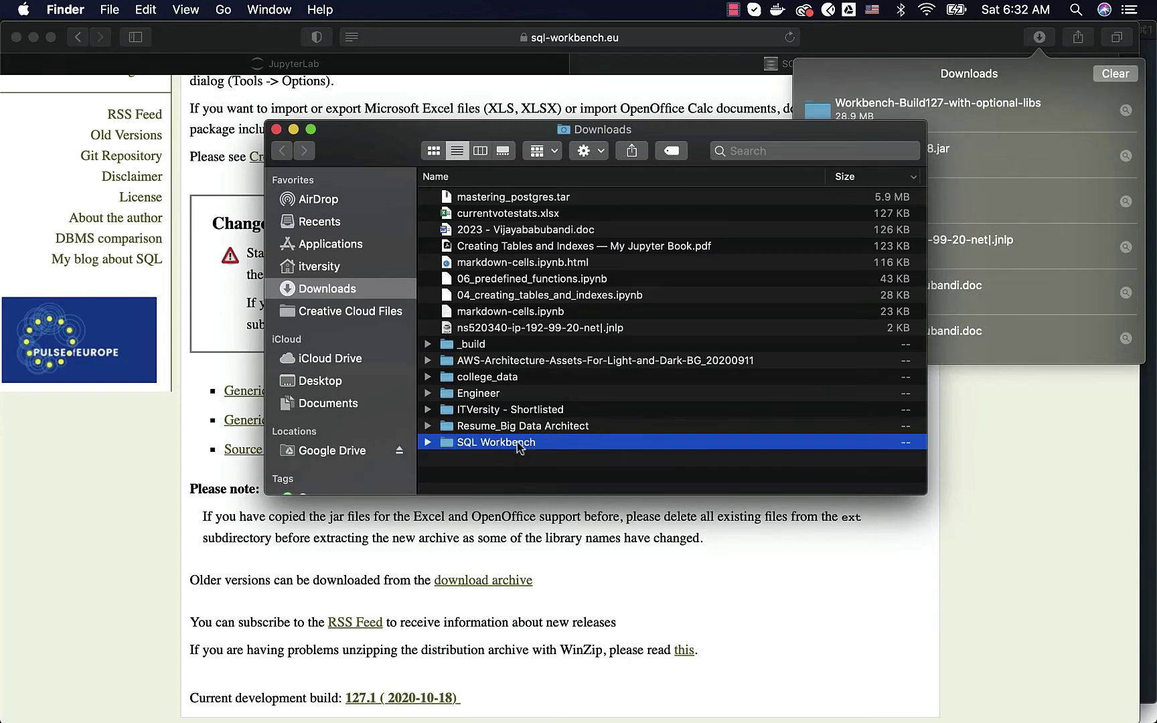
Step: Move the SQL Workbench folder from Downloads into Applications and open it there
{"action": "left_click_drag", "start_coordinate": [494, 435], "coordinate": [341, 244]}
{"action": "left_click", "coordinate": [341, 243]}
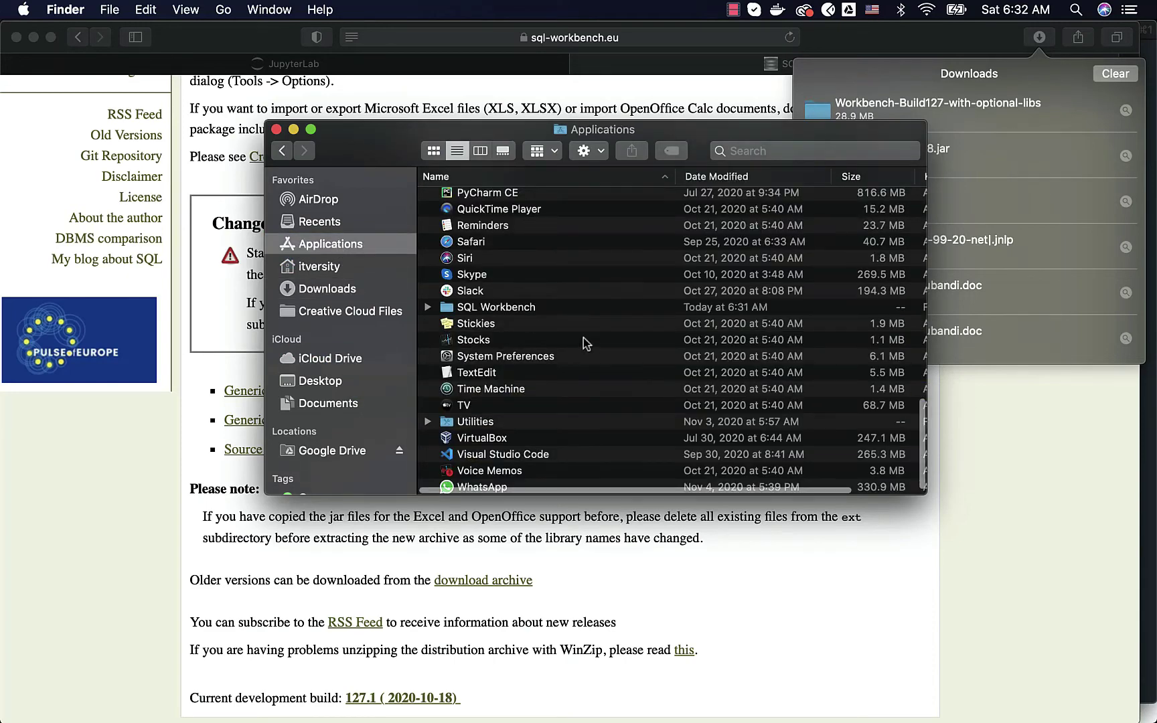
{"action": "left_click", "coordinate": [512, 308]}
{"action": "double_click", "coordinate": [512, 308]}
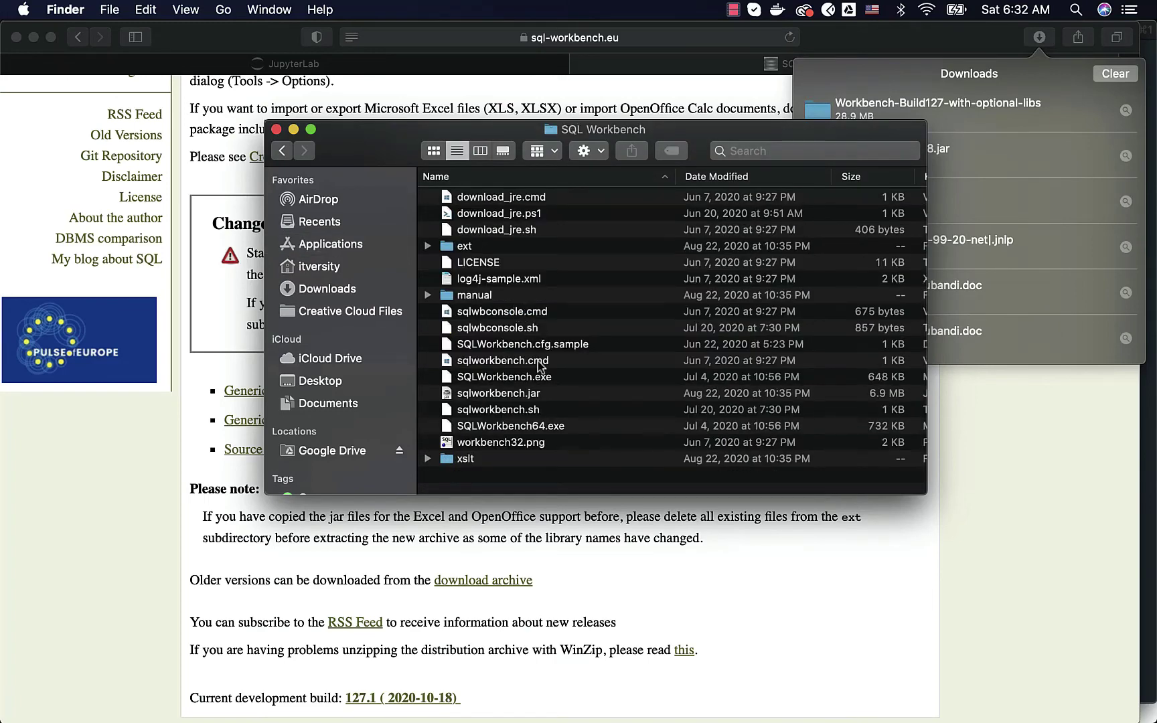
Step: Open sqlworkbench.jar with Jar Launcher and allow it to run despite the unverified developer
{"action": "right_click", "coordinate": [502, 400]}
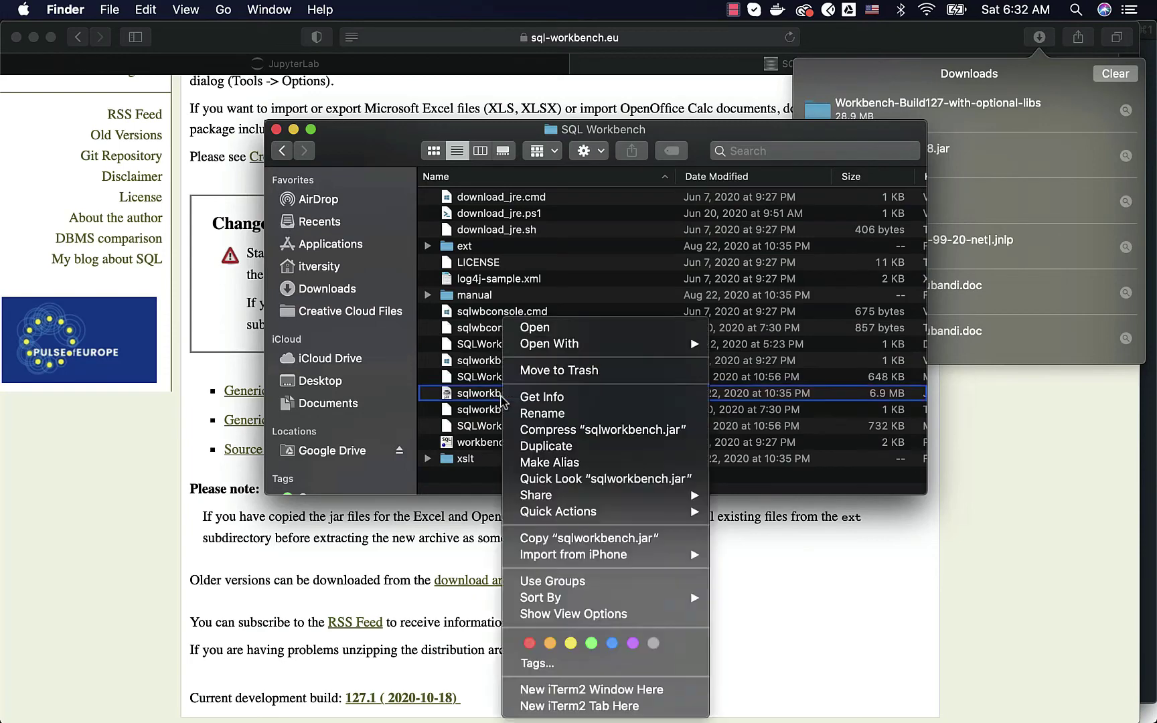
{"action": "key", "text": "Escape"}
{"action": "left_click", "coordinate": [502, 401]}
{"action": "right_click", "coordinate": [502, 401]}
{"action": "mouse_move", "coordinate": [562, 352]}
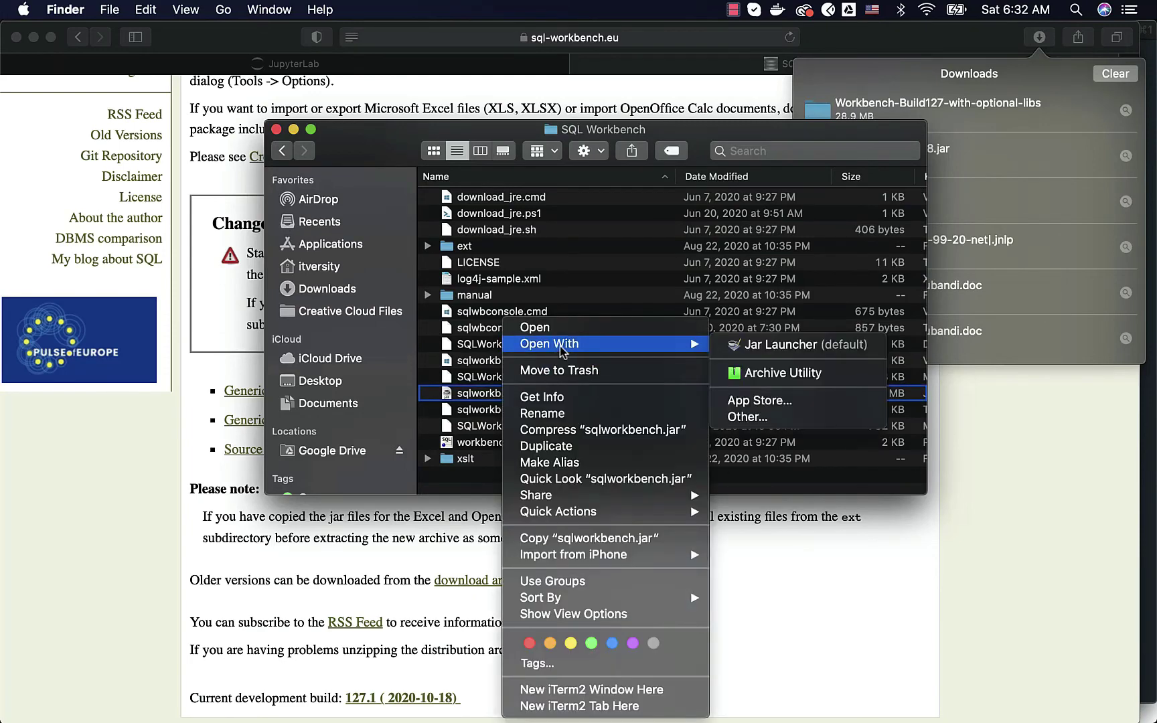
{"action": "left_click", "coordinate": [758, 350]}
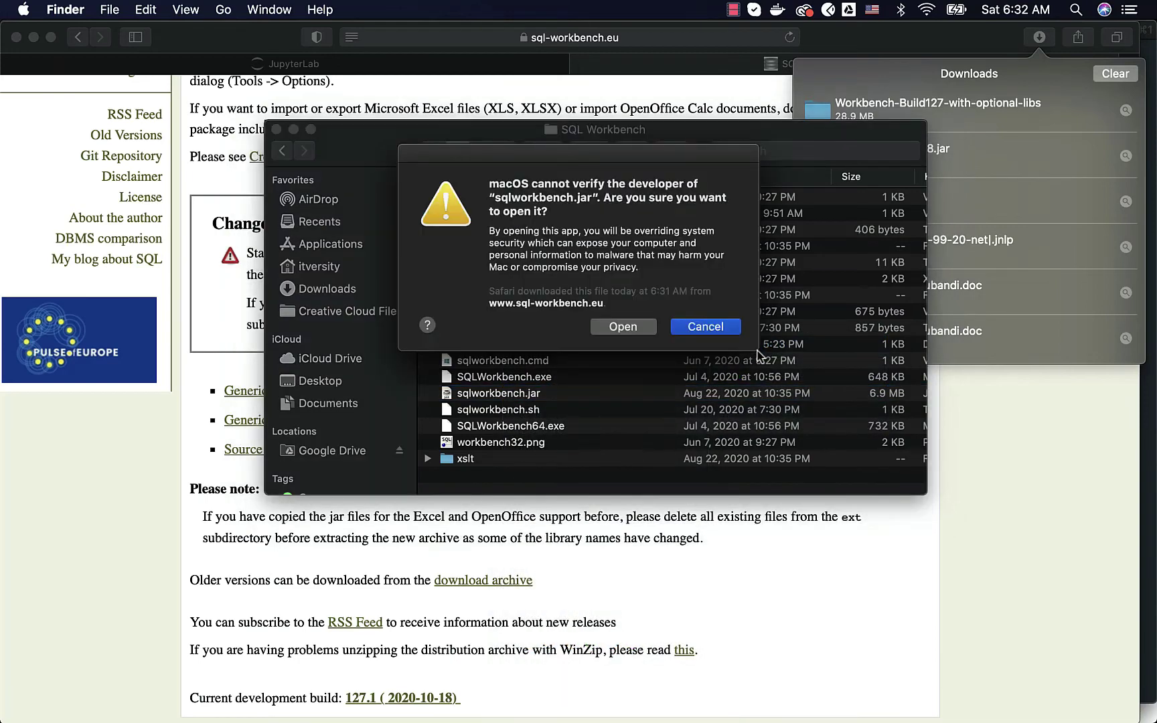
{"action": "left_click", "coordinate": [623, 327]}
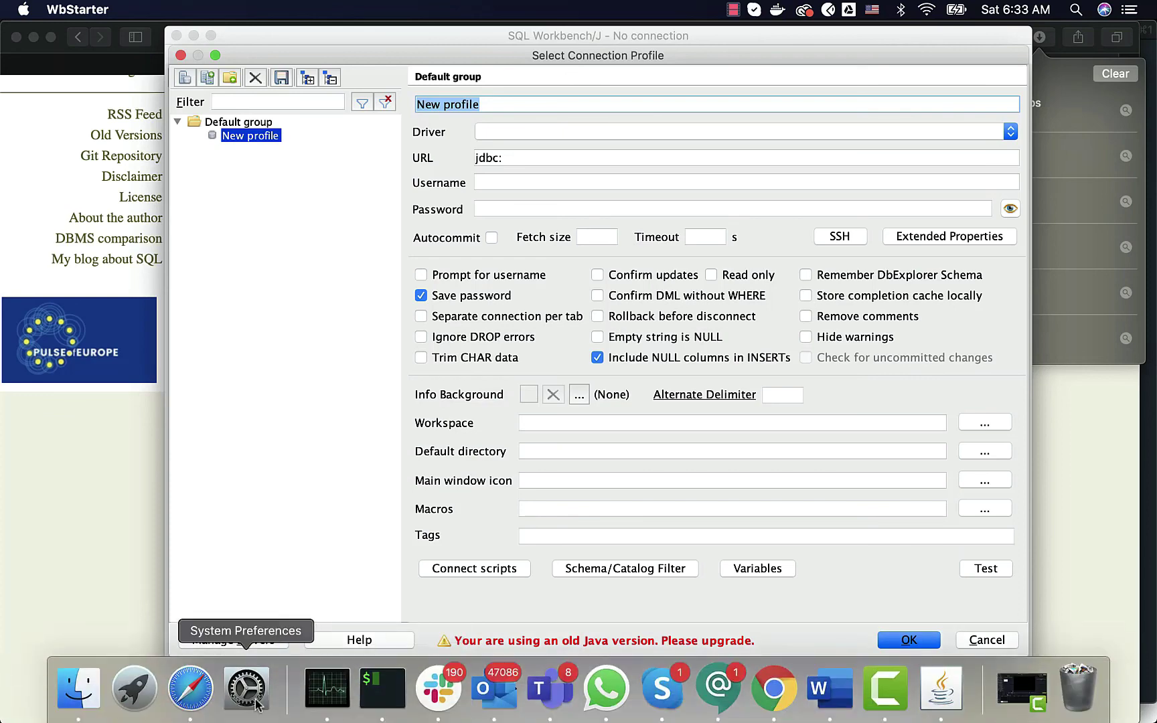
Step: Switch to Finder and create a new folder named "drivers" inside the SQL Workbench folder
{"action": "left_click", "coordinate": [96, 695]}
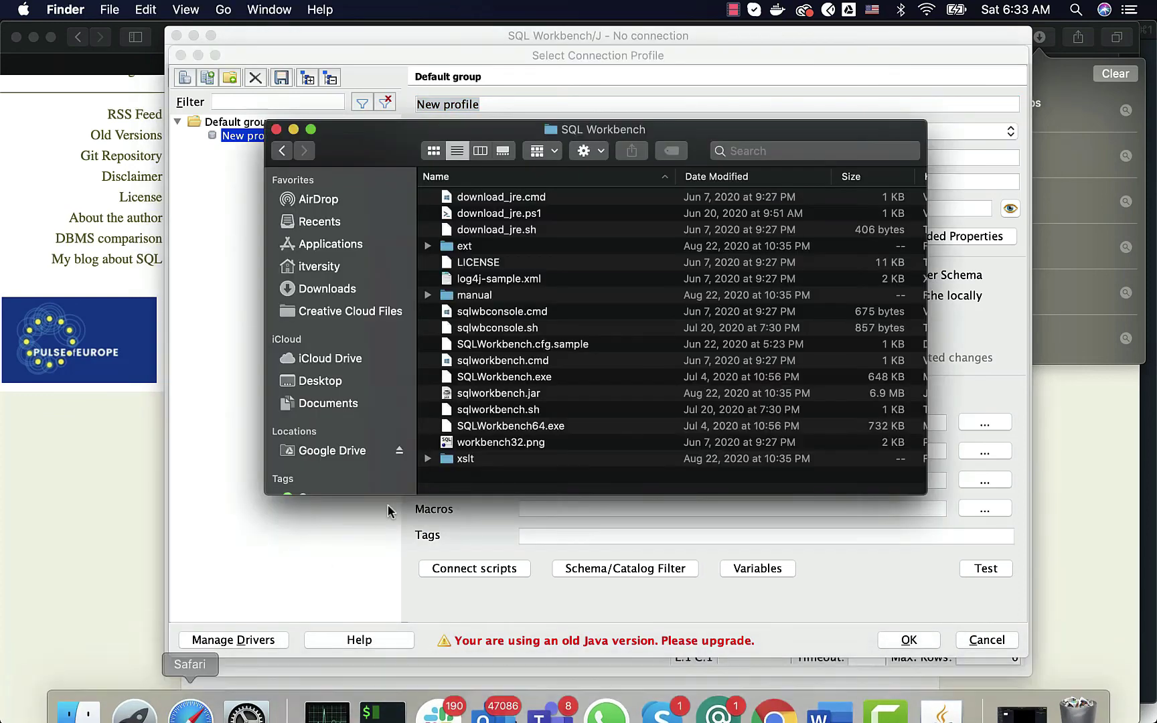
{"action": "right_click", "coordinate": [526, 468]}
{"action": "left_click", "coordinate": [529, 481]}
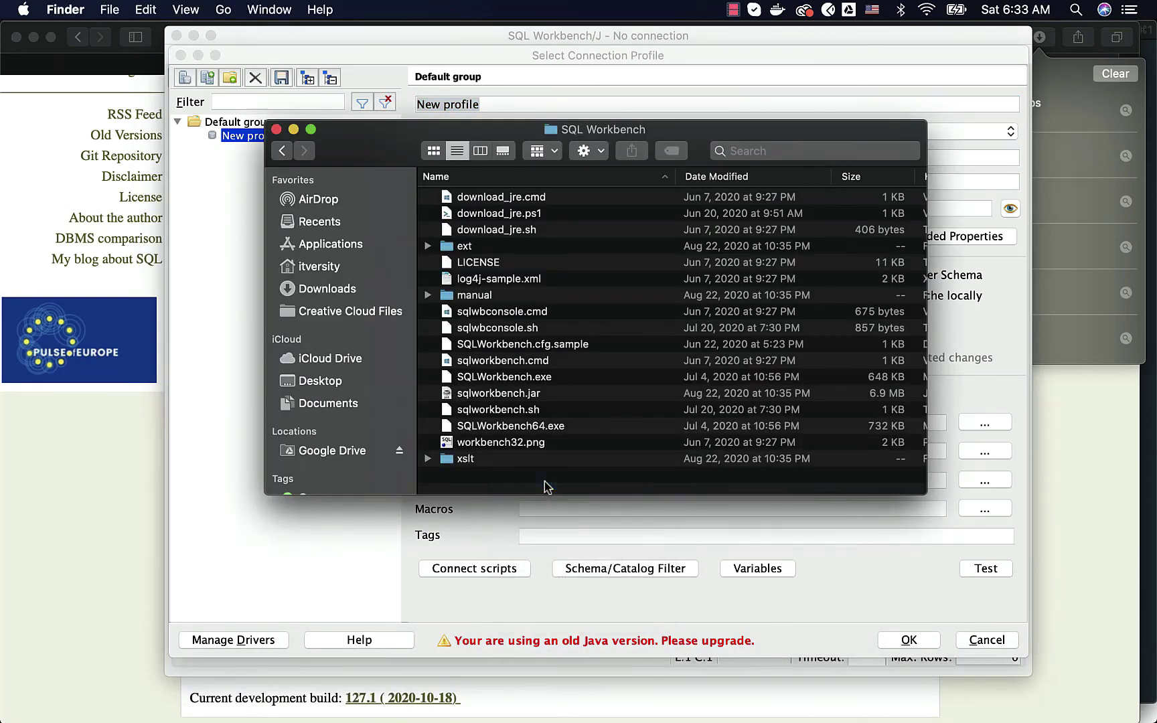
{"action": "type", "text": "drivers"}
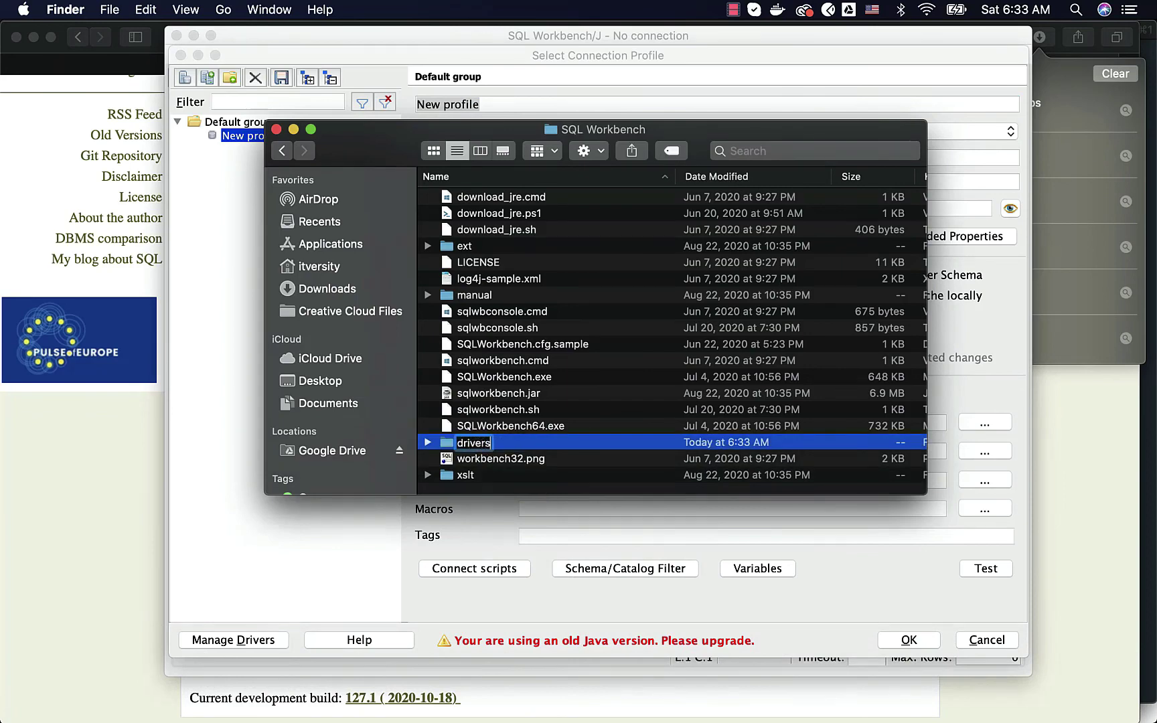
{"action": "key", "text": "Return"}
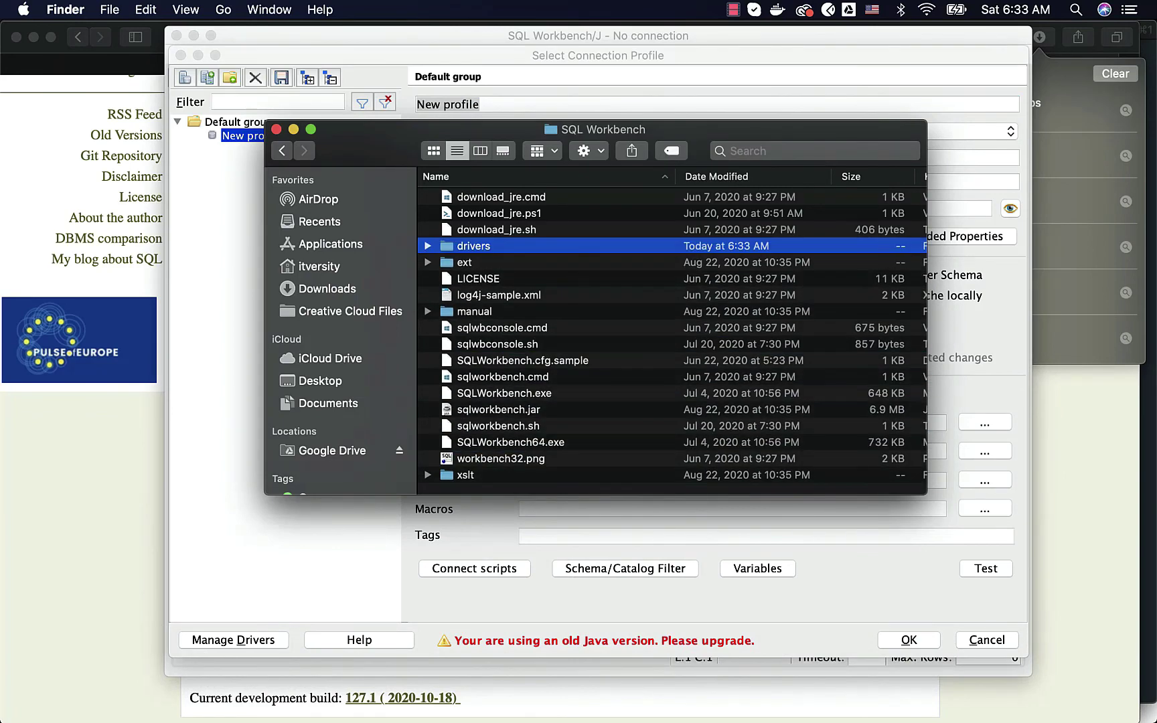